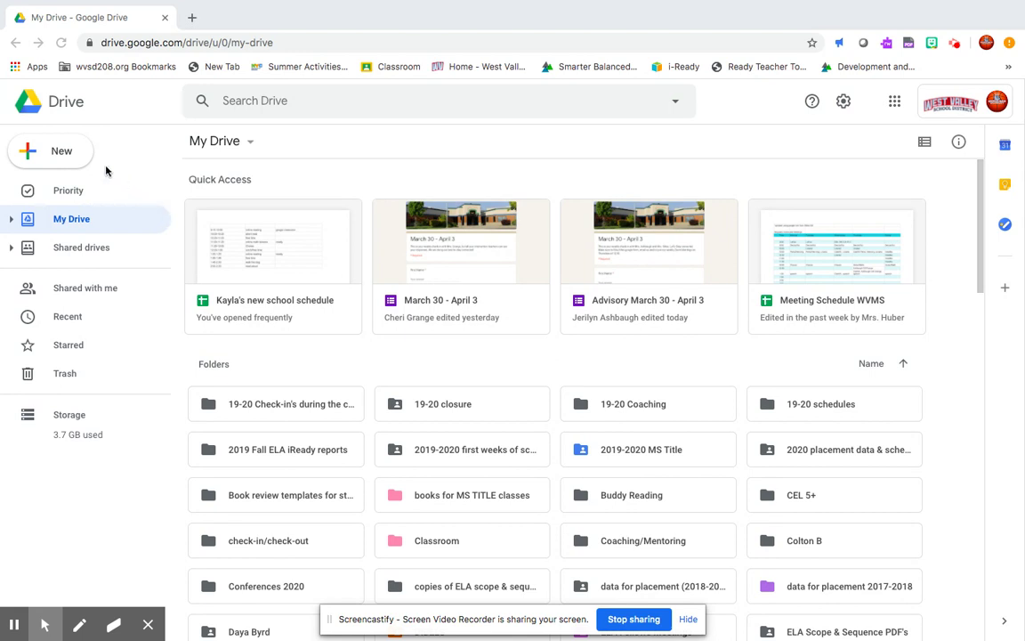
Create a new blank Google Form from My Drive
click(59, 156)
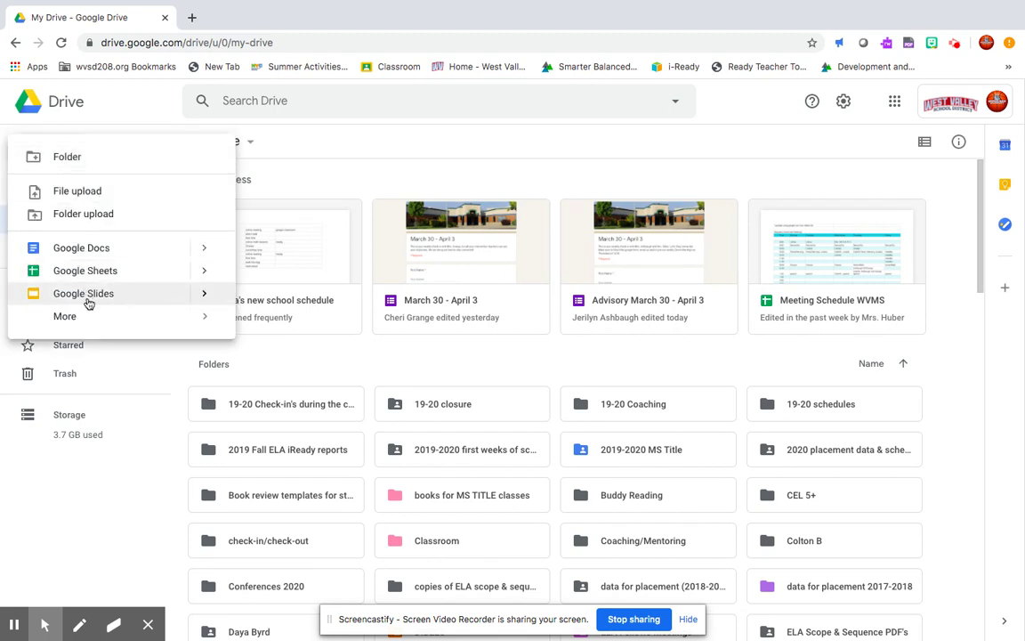
mouse_move(91, 316)
click(289, 338)
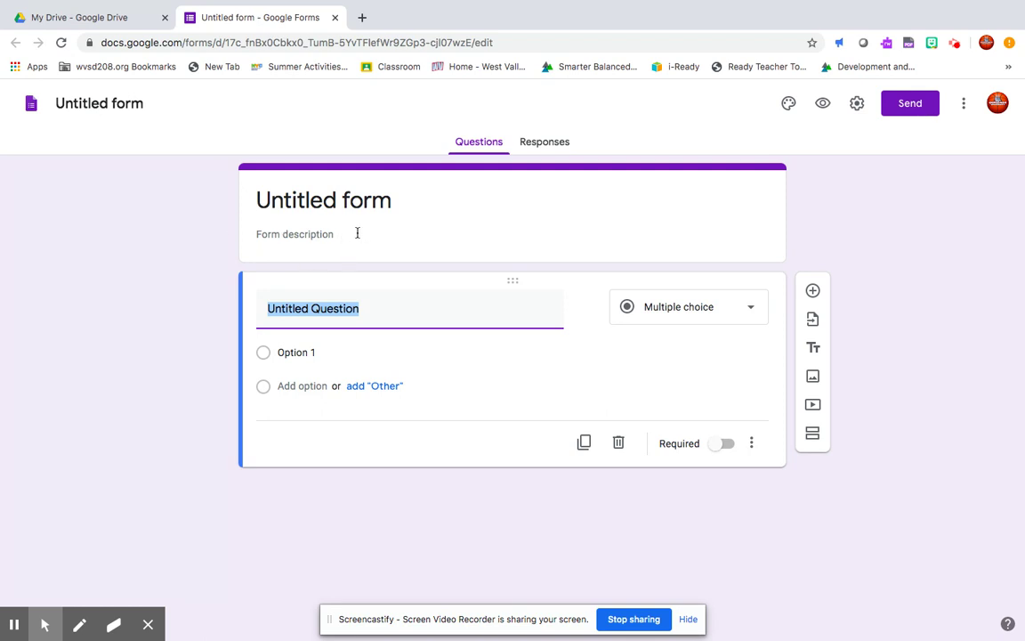
Replace the first question's title with "How are you?" and start inserting an image into that question
click(368, 308)
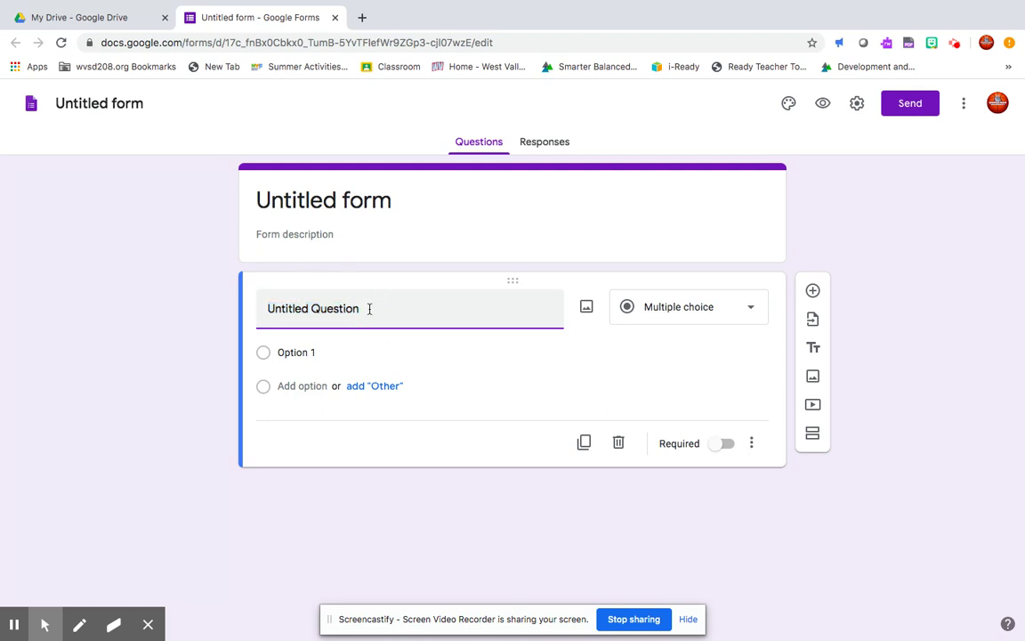
key(BackSpace)
key(BackSpace)
key(BackSpace)
key(BackSpace)
key(BackSpace)
key(BackSpace)
key(BackSpace)
key(BackSpace)
key(BackSpace)
key(BackSpace)
key(BackSpace)
key(BackSpace)
key(BackSpace)
key(BackSpace)
key(BackSpace)
key(BackSpace)
key(BackSpace)
text(Ho)
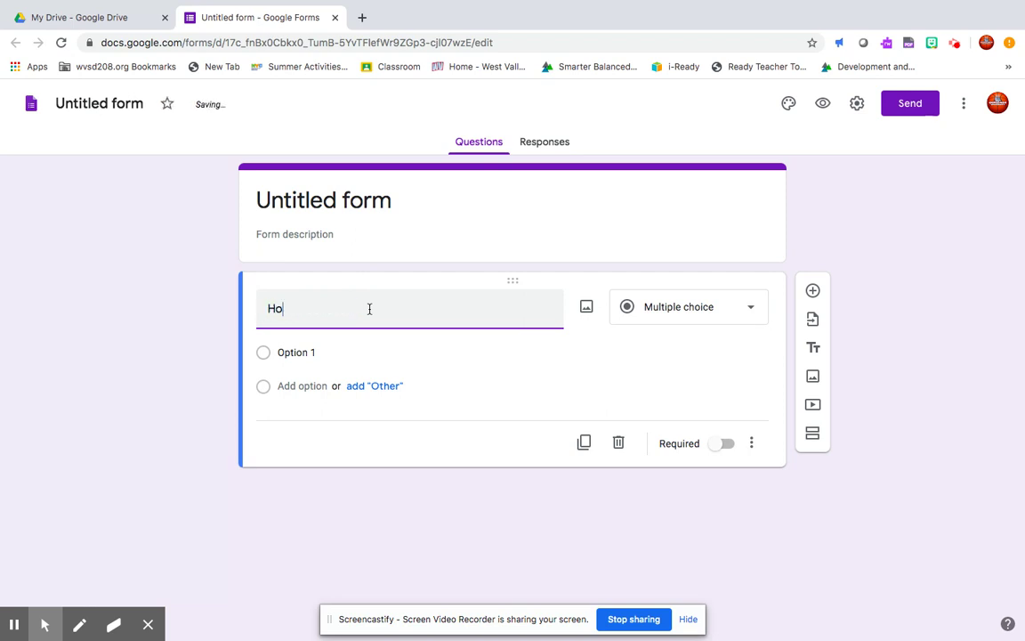
text(w are you?)
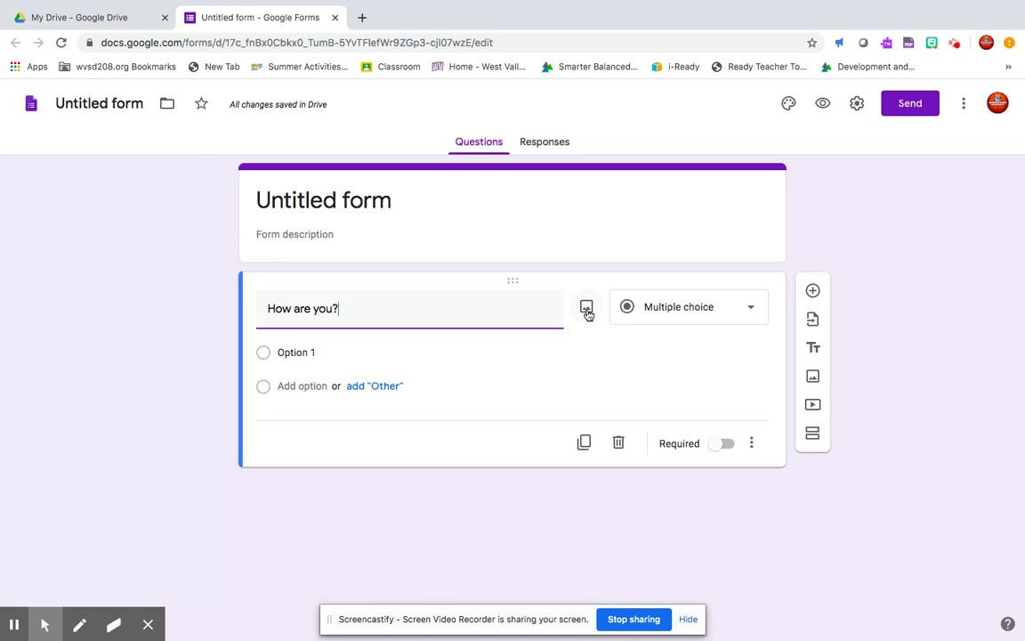
click(586, 309)
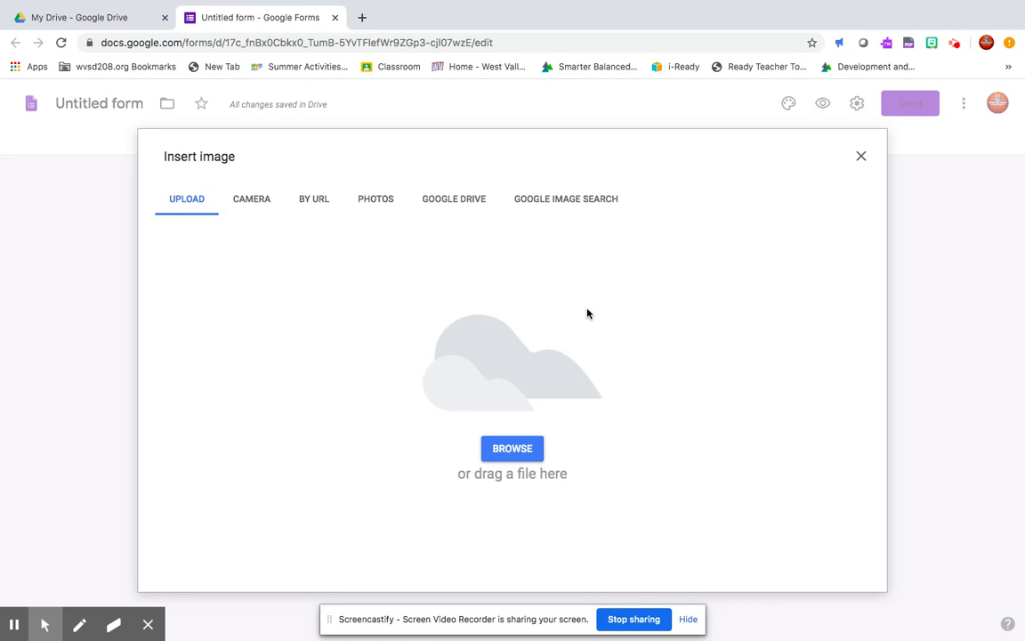
In a new browser tab, find the Chrome Web Store with a "google extensions" search and search the store for "bitmoji"
click(364, 18)
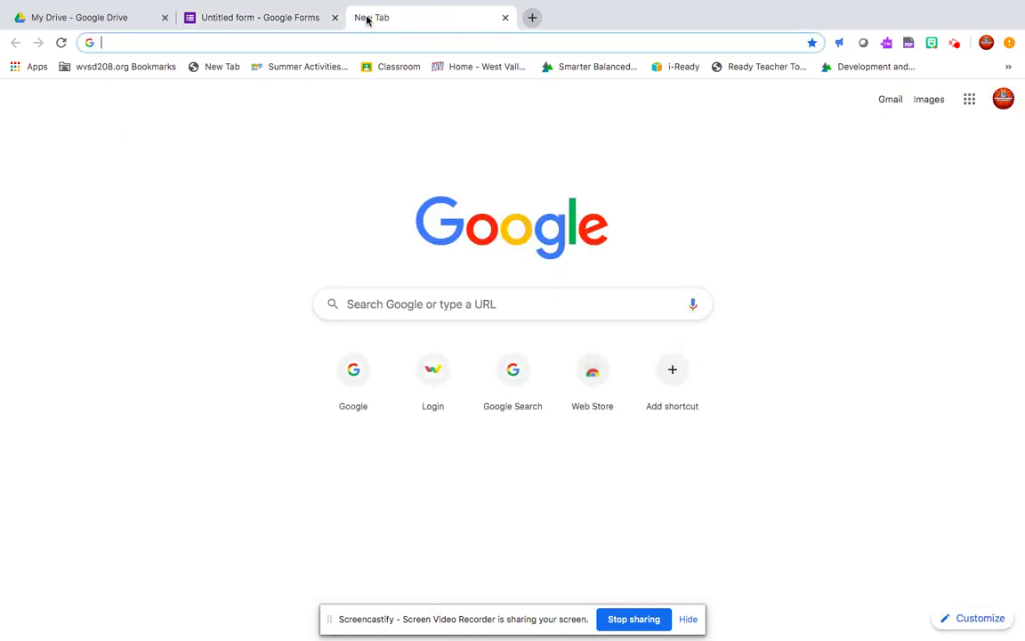
text(google)
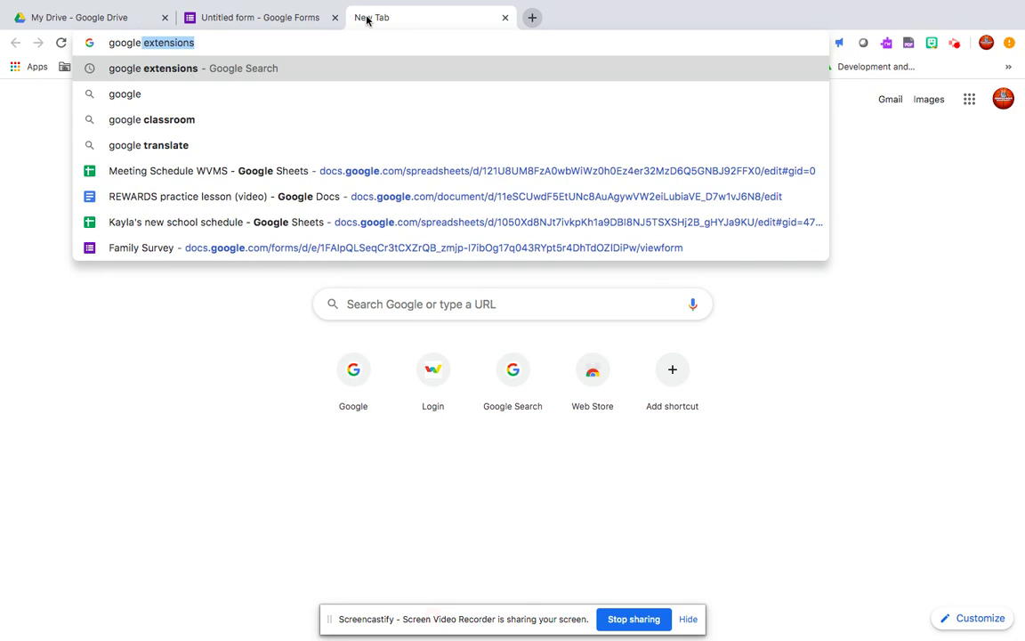
key(Return)
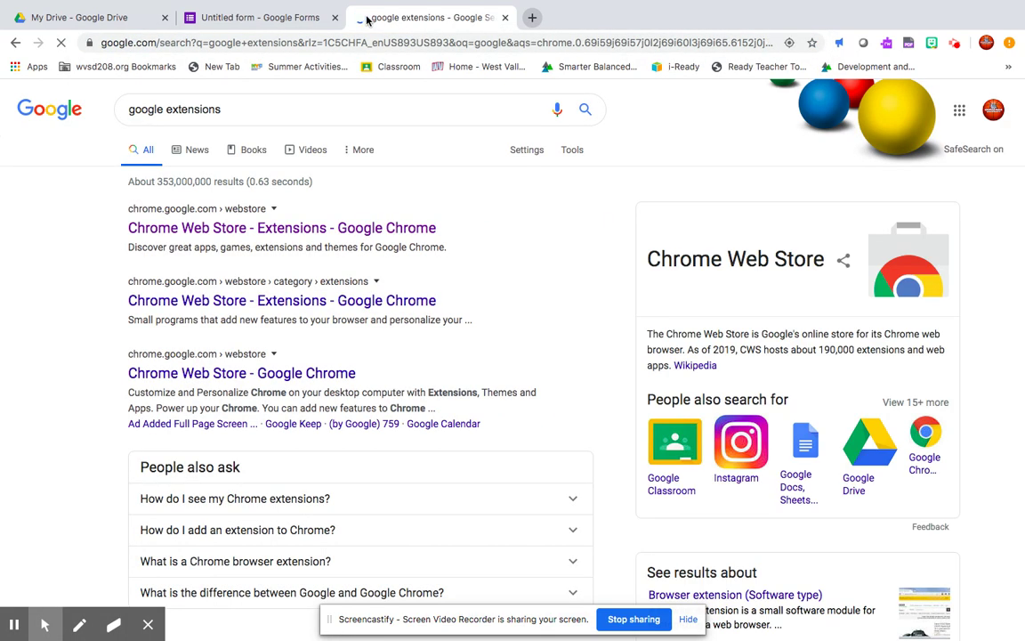
click(239, 234)
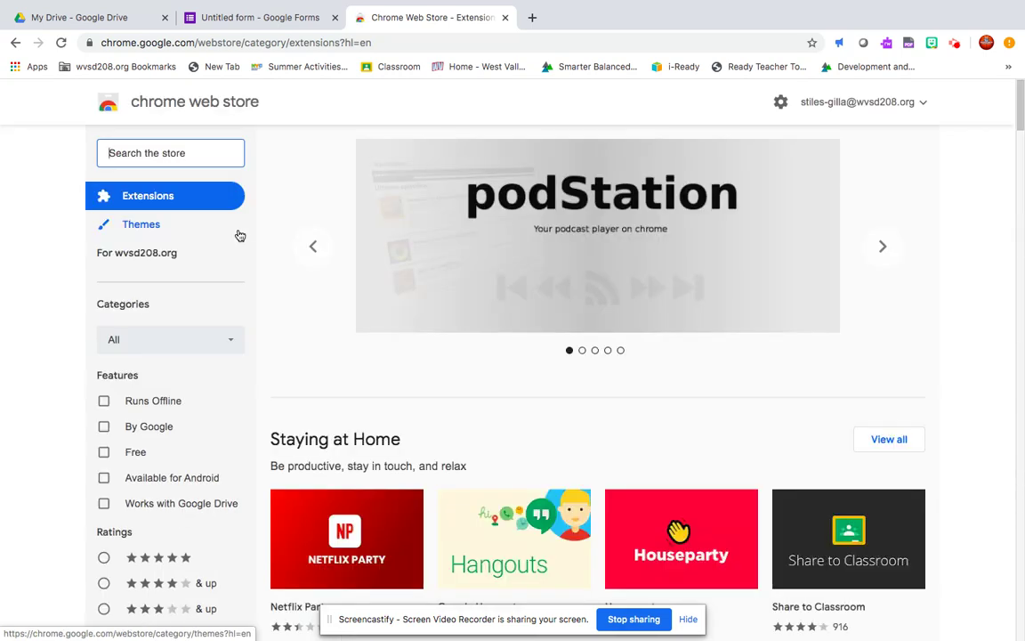
text(bitmoji)
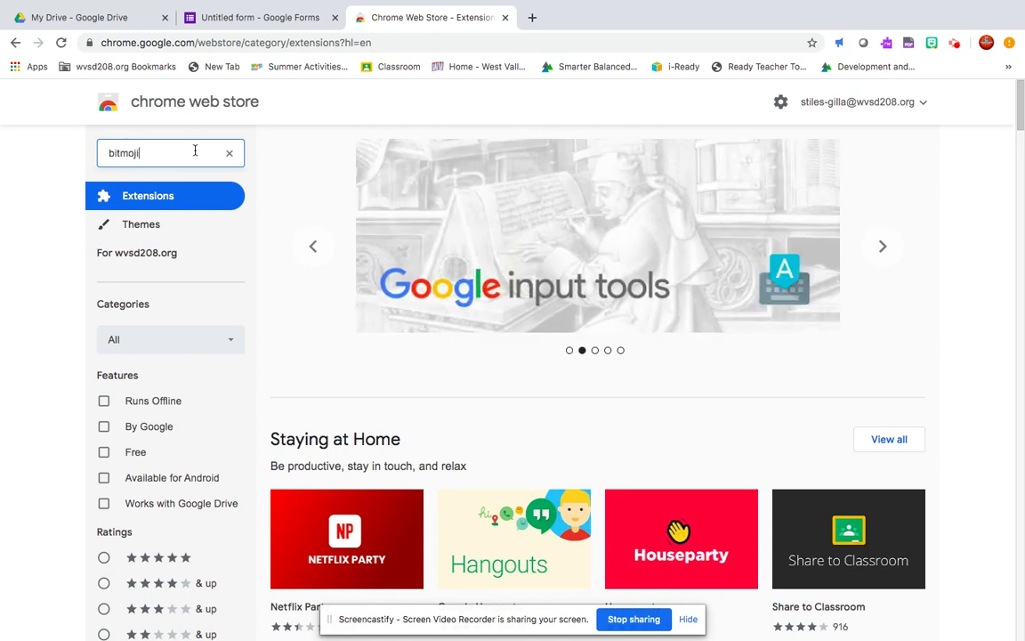
key(Return)
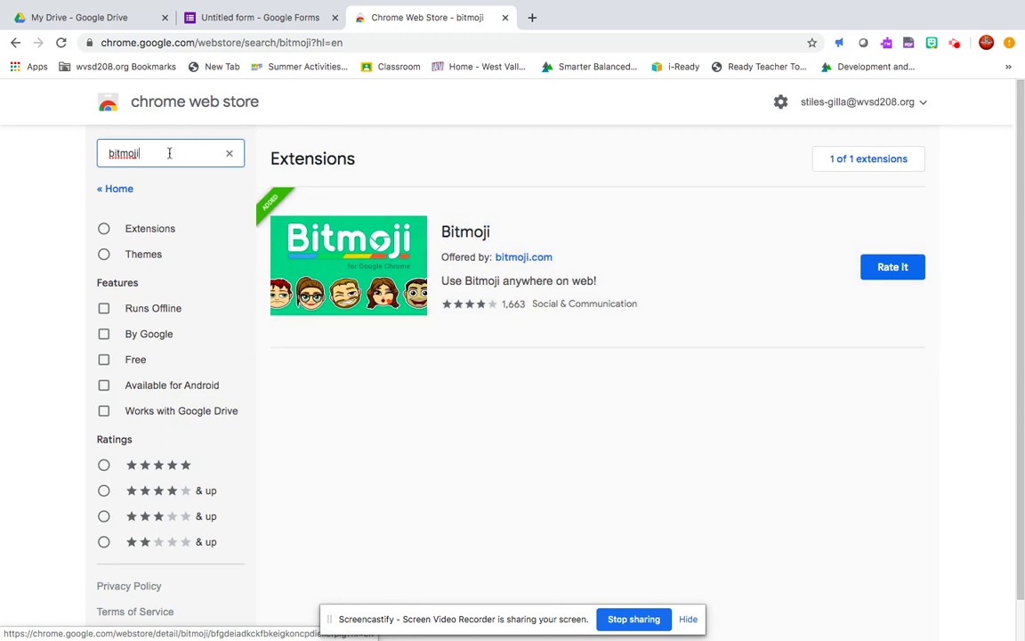
Search the Chrome Web Store for "photo" extensions
key(BackSpace)
key(BackSpace)
key(BackSpace)
key(BackSpace)
key(BackSpace)
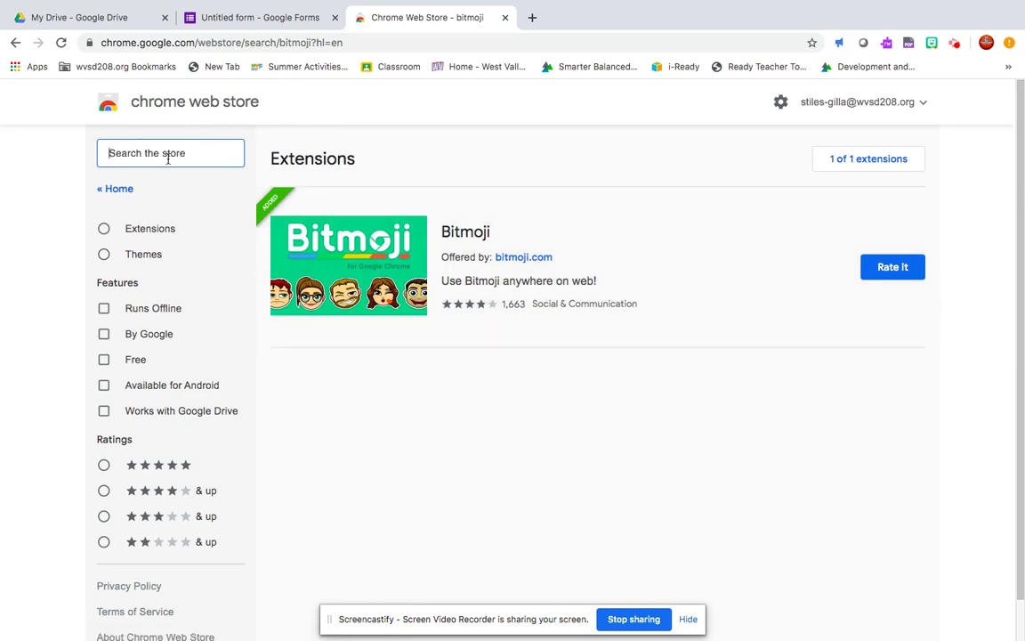
text(photo)
key(Return)
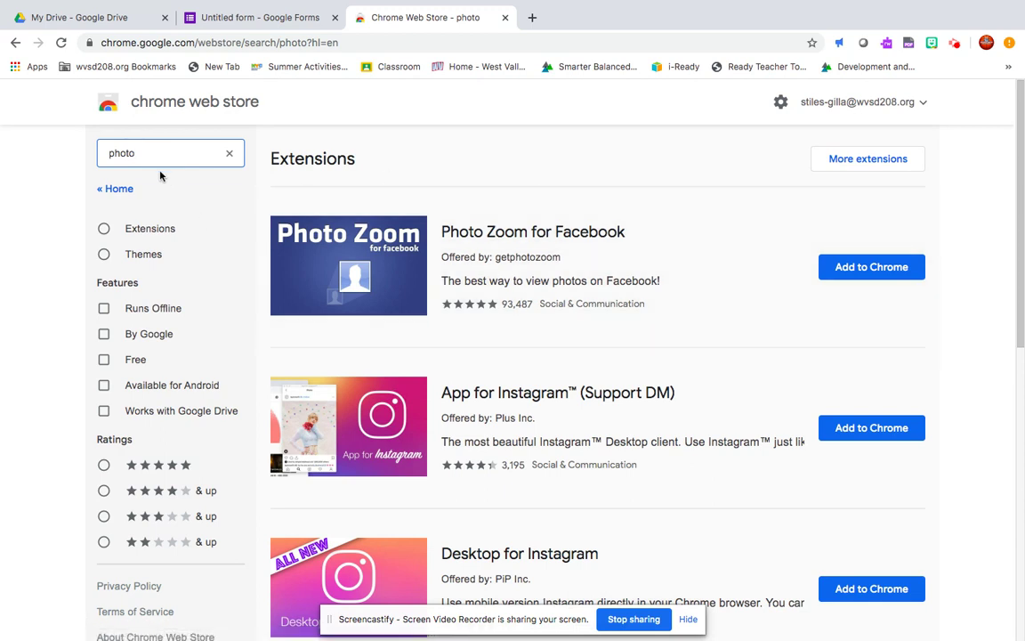
Change the store search back to "bitmoji"
key(BackSpace)
key(BackSpace)
key(BackSpace)
key(BackSpace)
text(bitmoji)
key(Return)
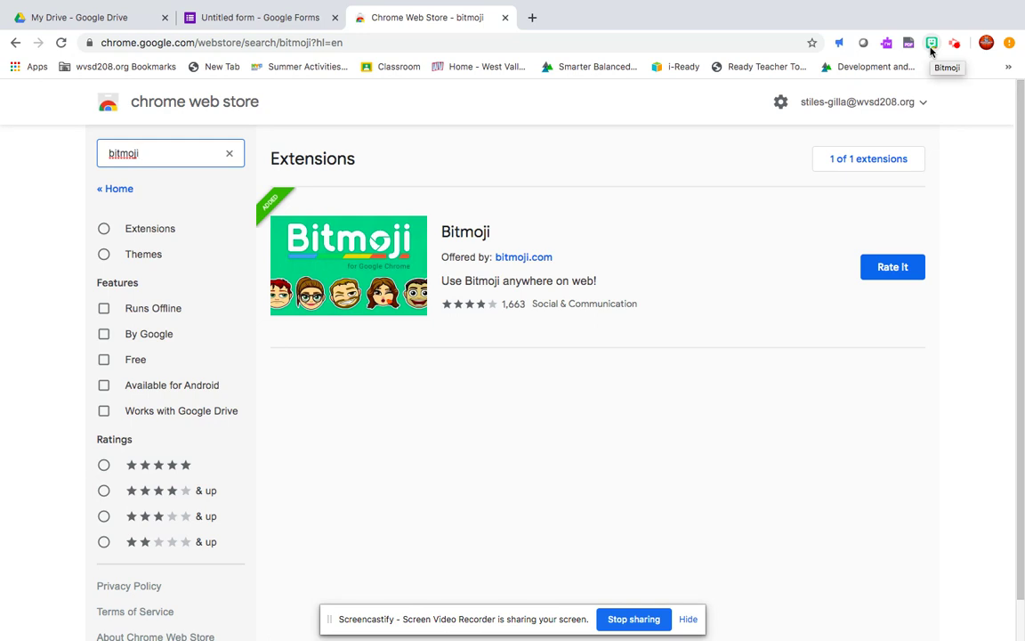
Return to the form, search the Bitmoji extension for "how are you" and copy the image address of the first "How are you?" Bitmoji
click(230, 23)
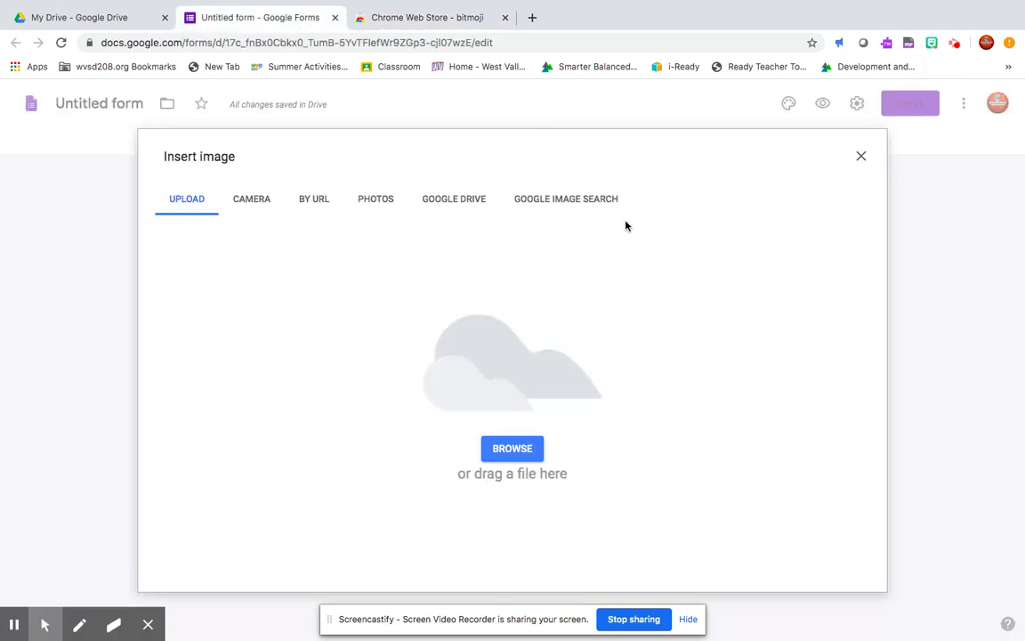
click(932, 45)
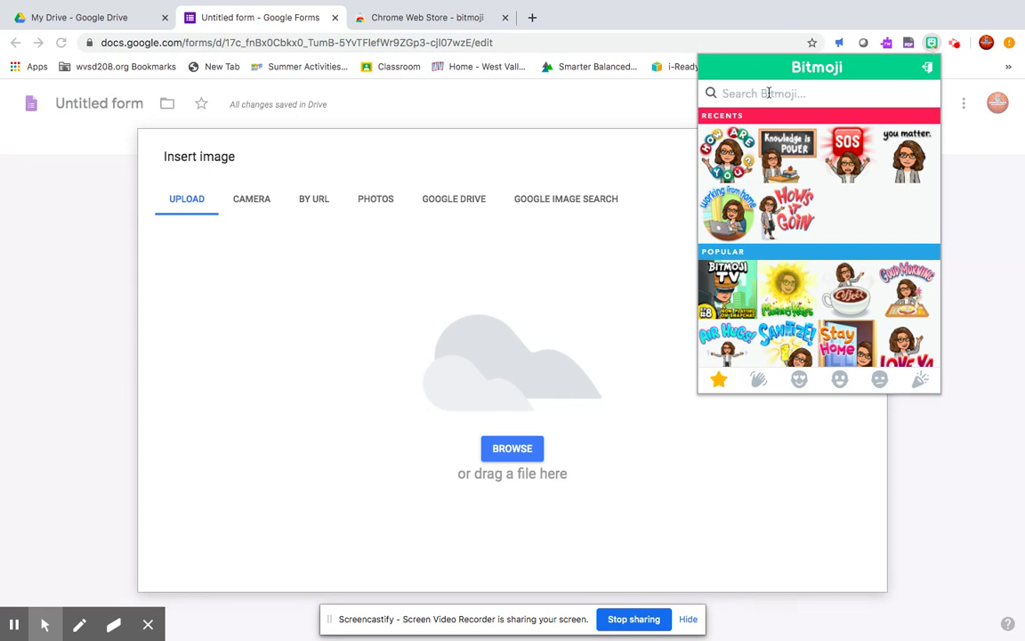
text(how are you)
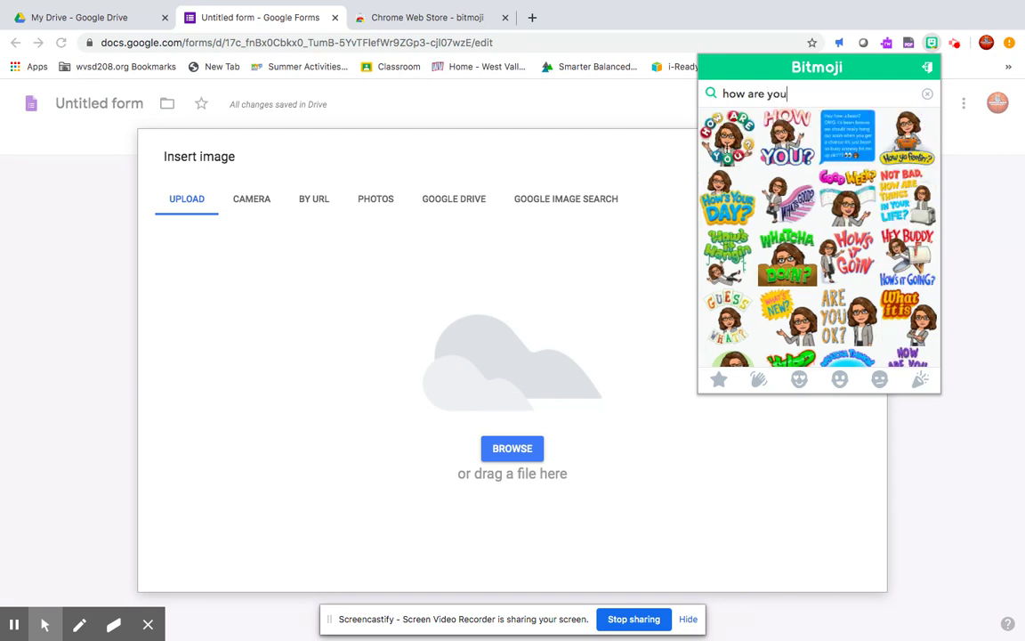
right_click(726, 151)
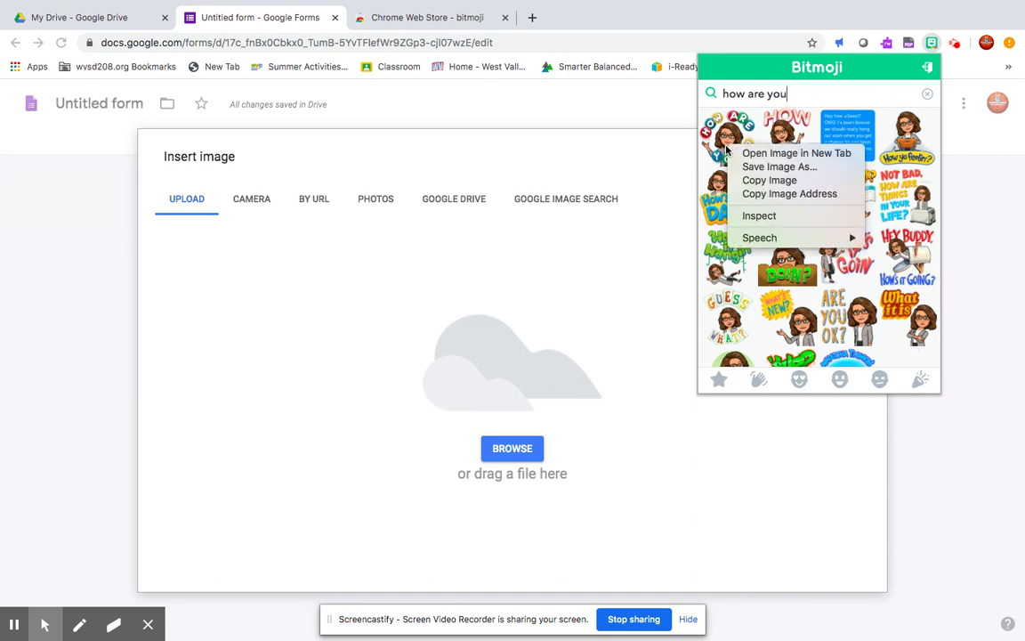
click(750, 193)
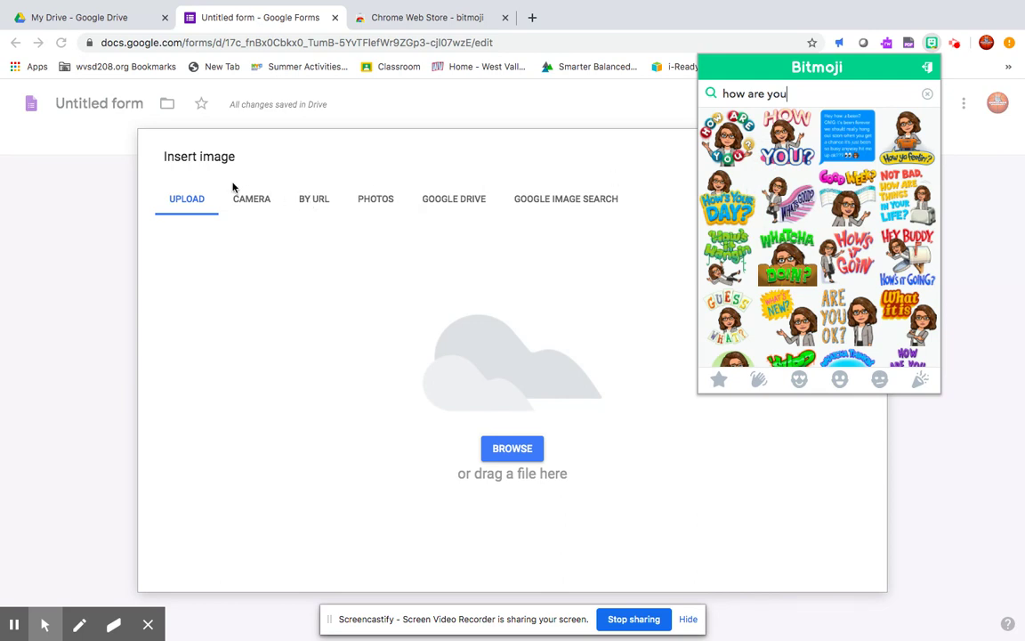
Insert the Bitmoji into the "How are you?" question by URL, using the copied image address
click(316, 201)
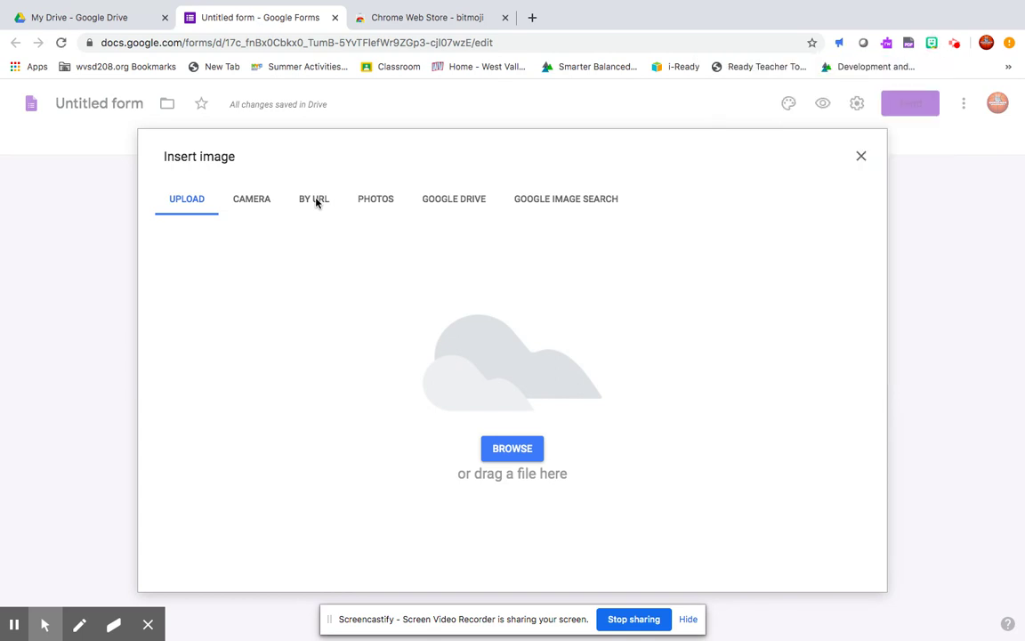
click(305, 202)
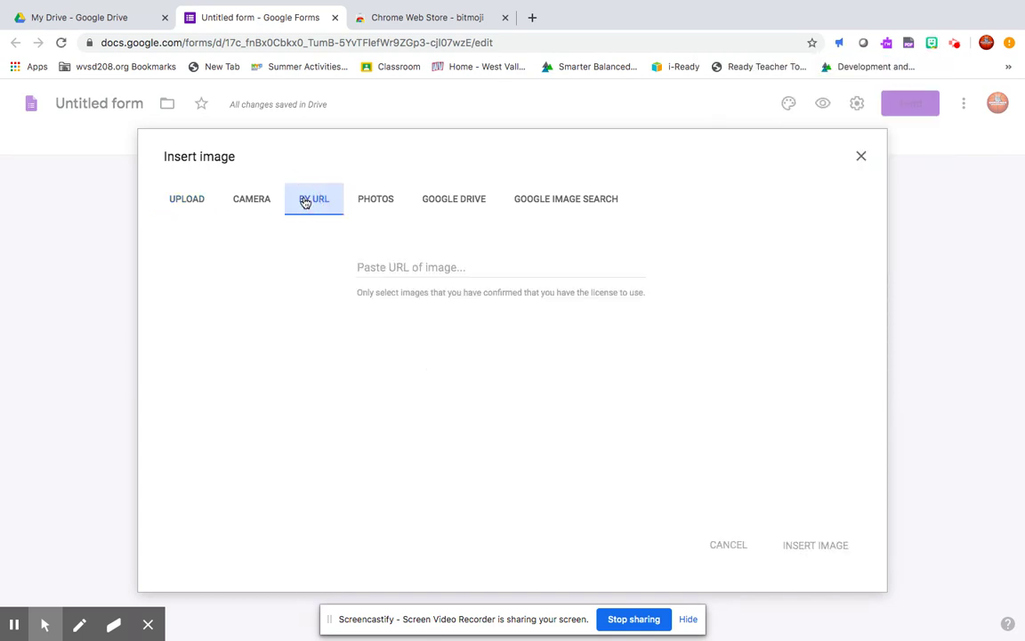
right_click(374, 269)
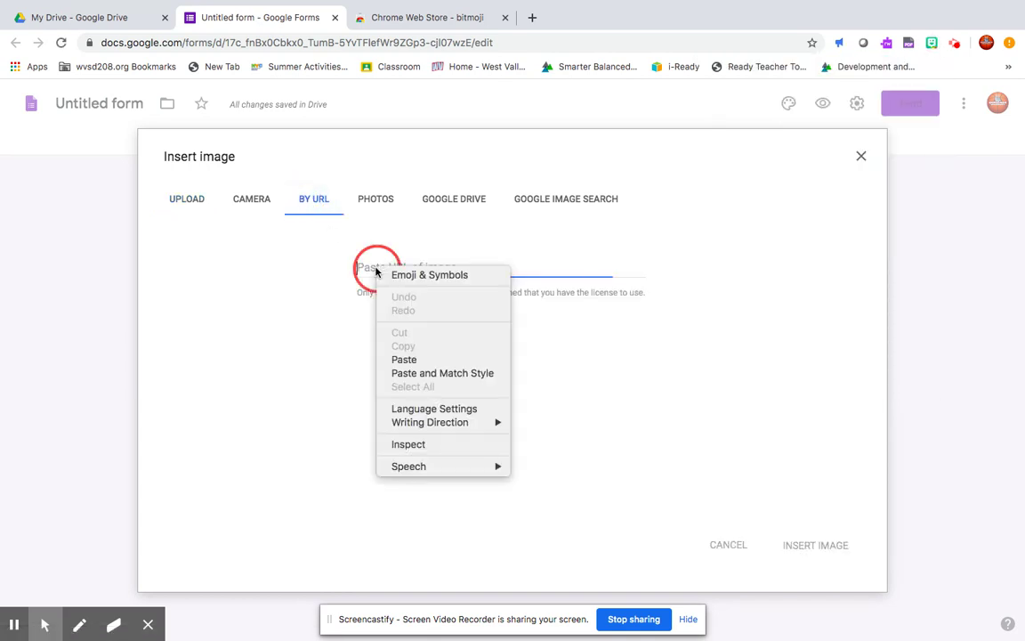
click(407, 360)
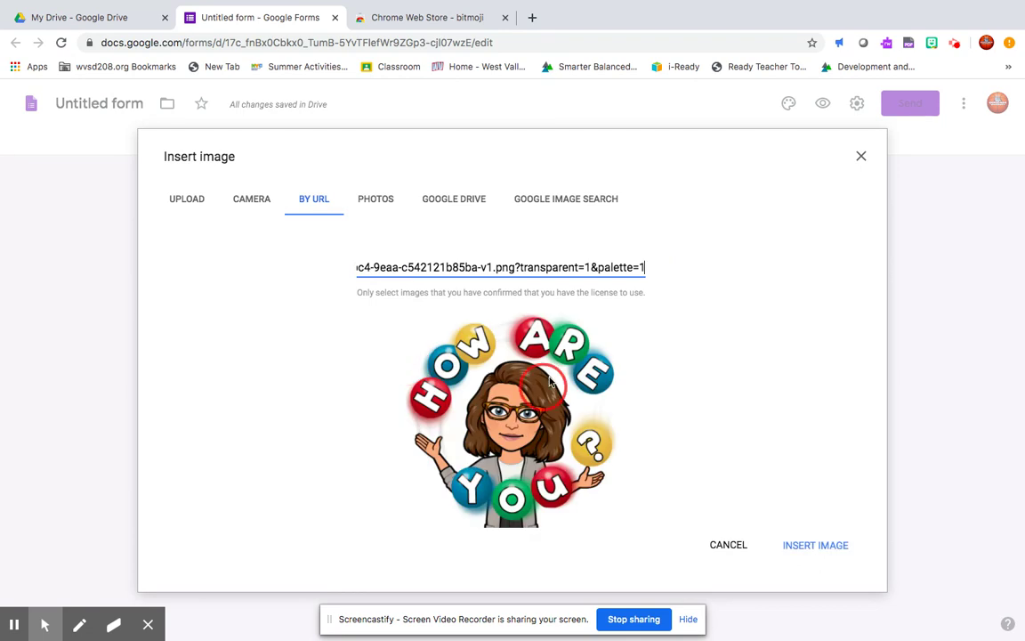
click(447, 418)
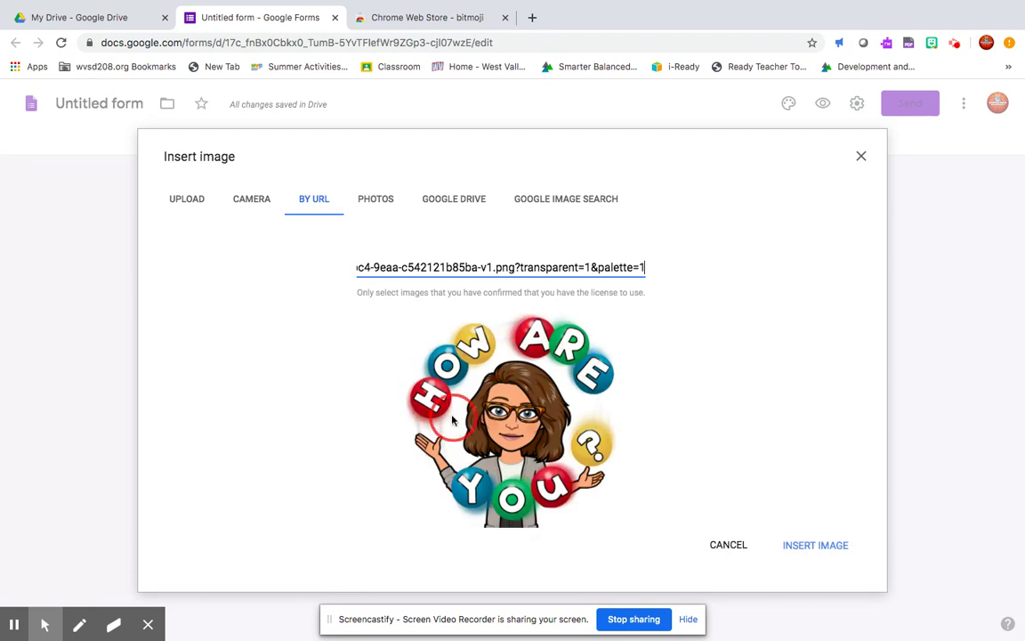
click(816, 545)
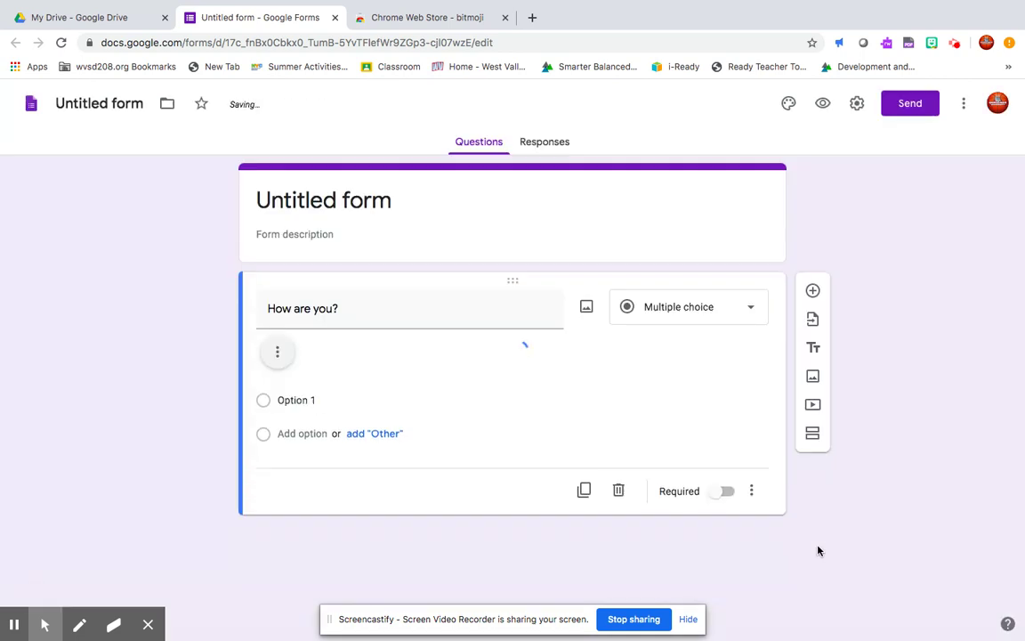
scroll(683, 515, down, 2)
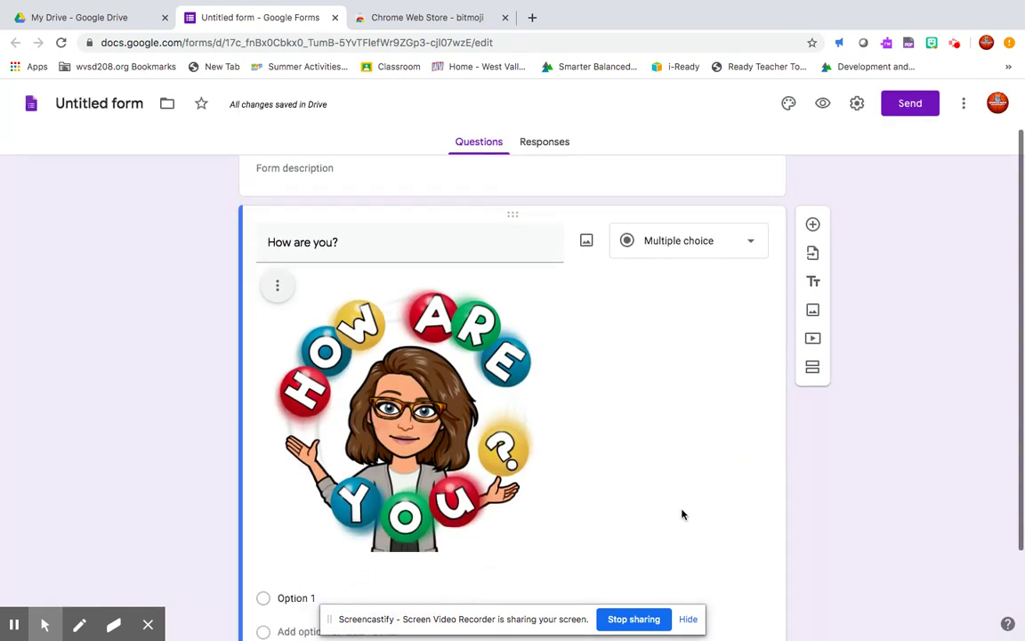
scroll(683, 515, up, 1)
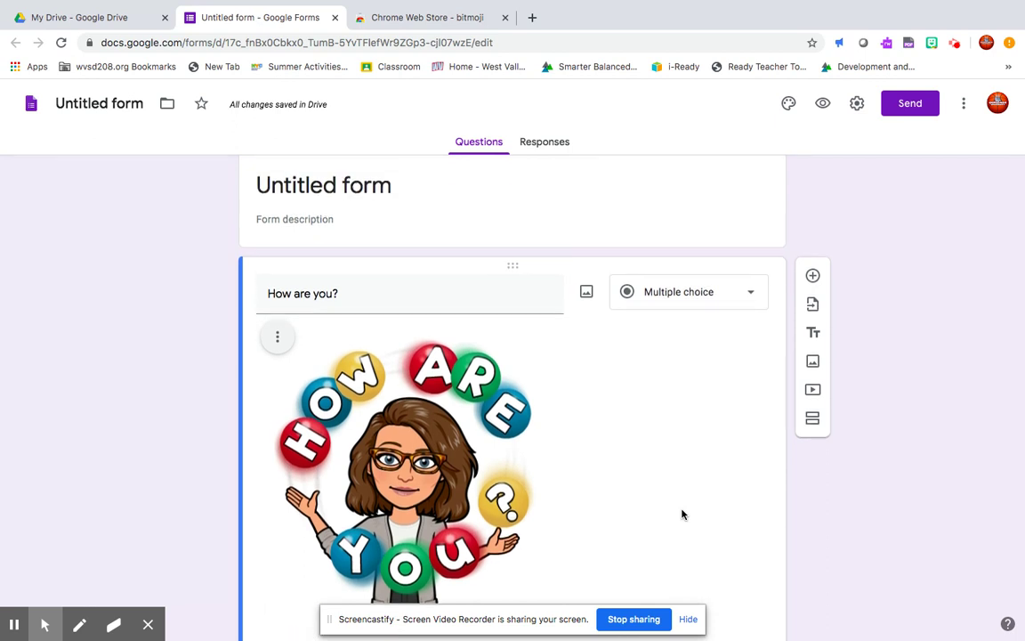
click(444, 19)
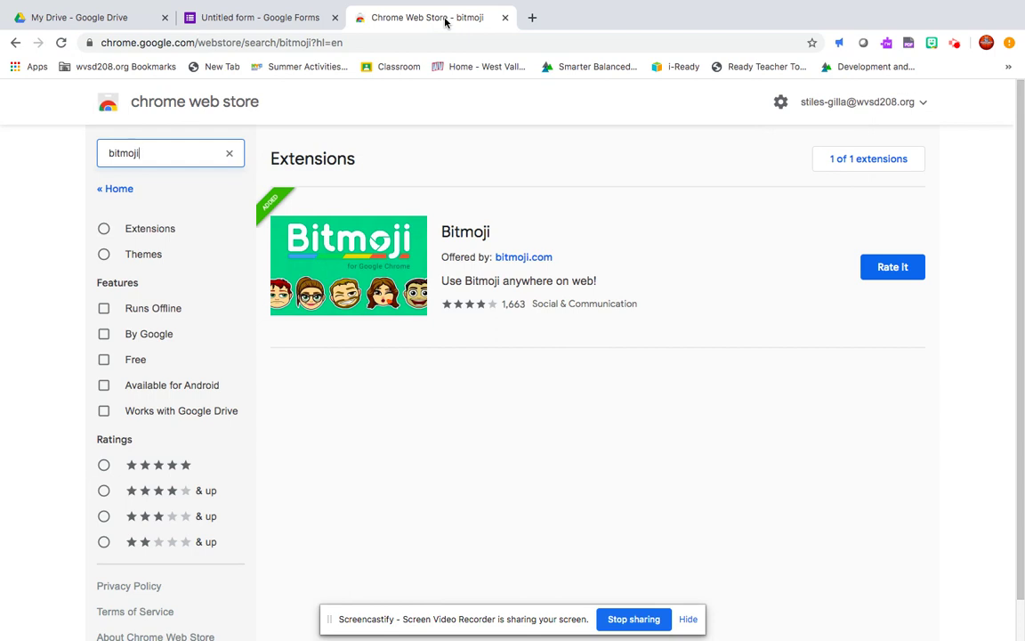
click(253, 14)
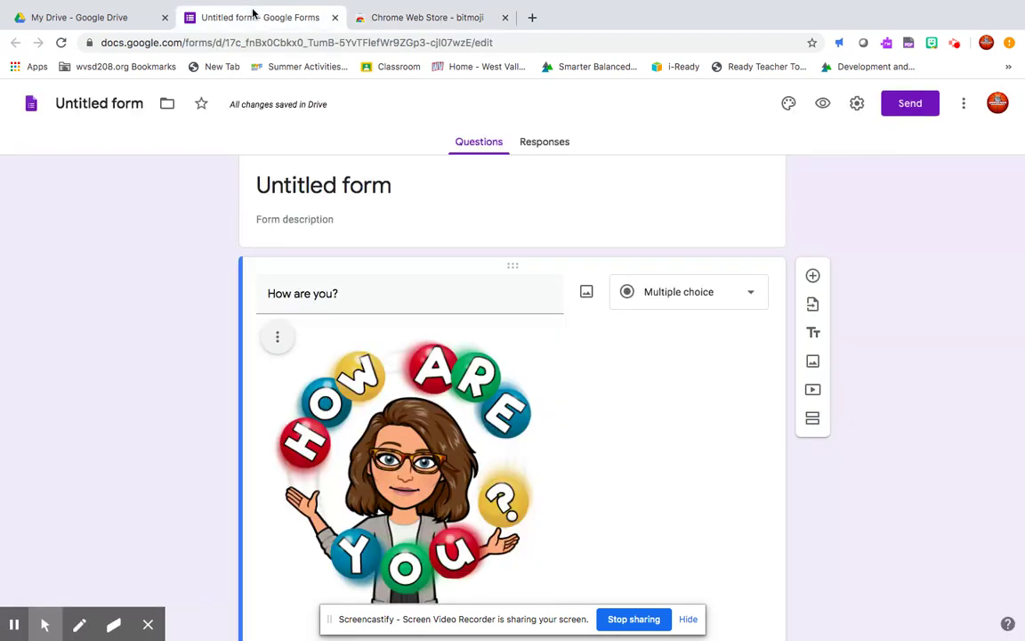